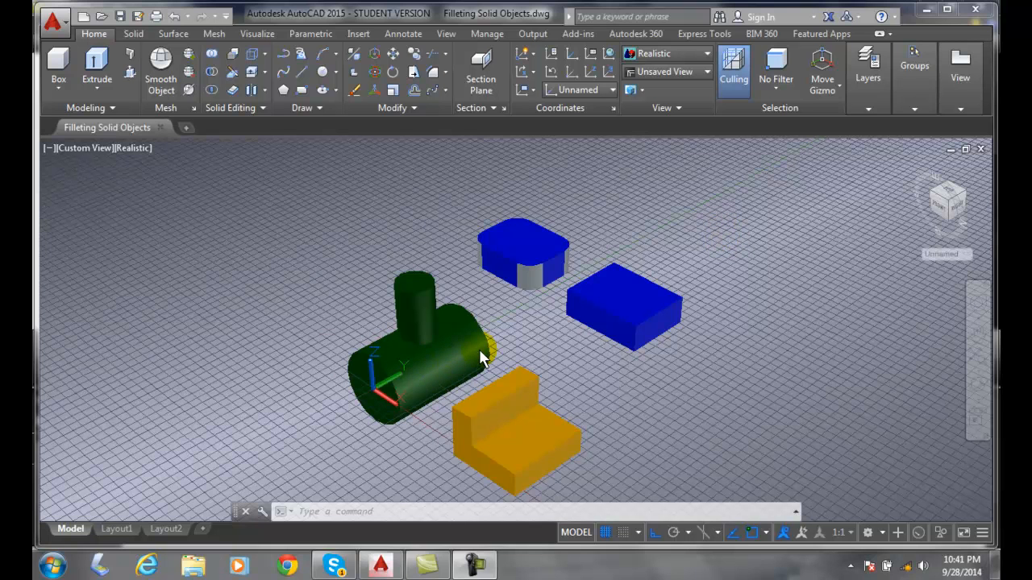
# Fillet the edge where the vertical green cylinder meets the horizontal cylinder, using a radius of 0.5.
pyautogui.scroll(3, 516, 328)
pyautogui.click(372, 347)
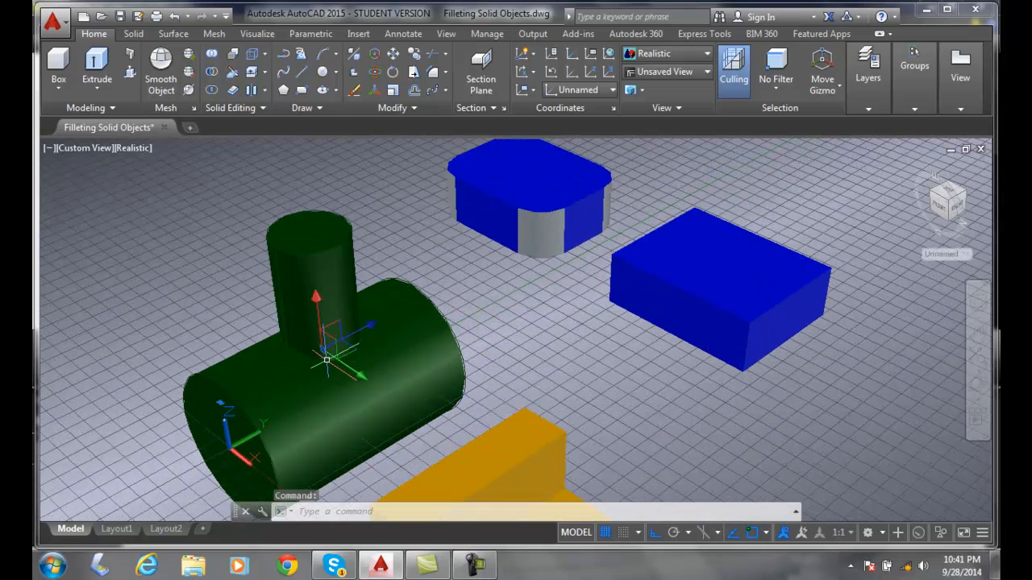
pyautogui.hotkey('ctrl', 's')
pyautogui.press('Escape')
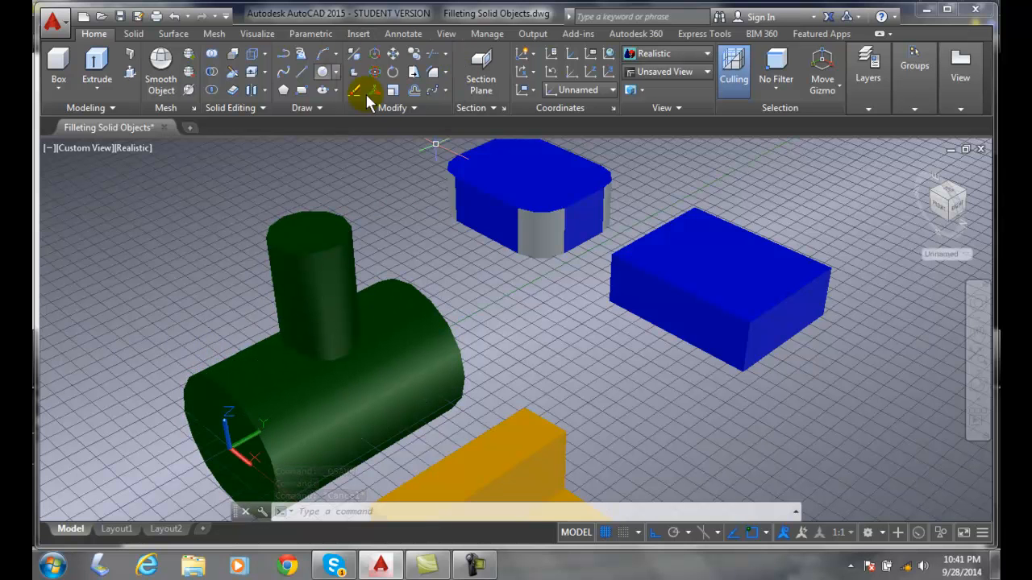
pyautogui.click(445, 73)
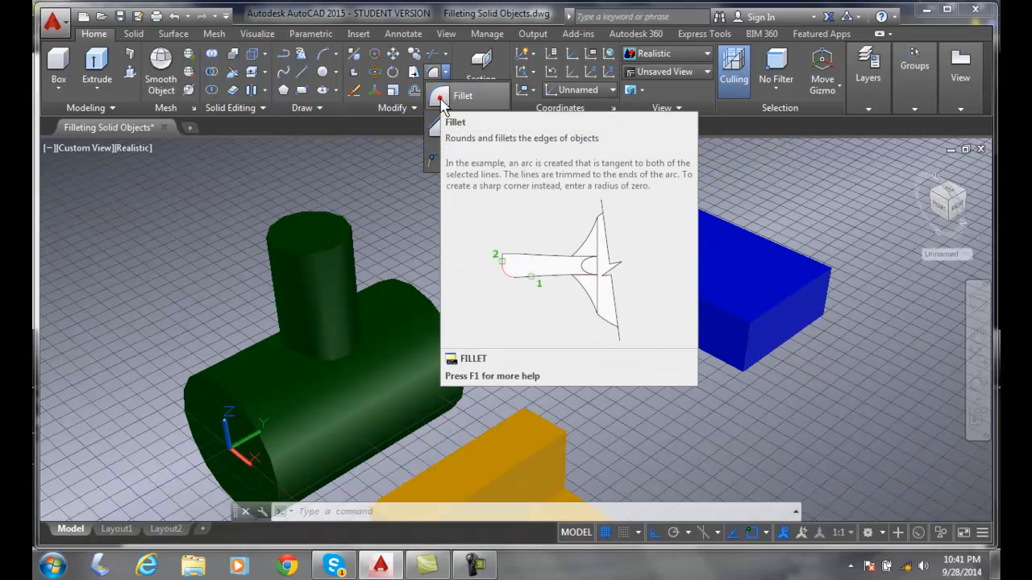
pyautogui.click(442, 98)
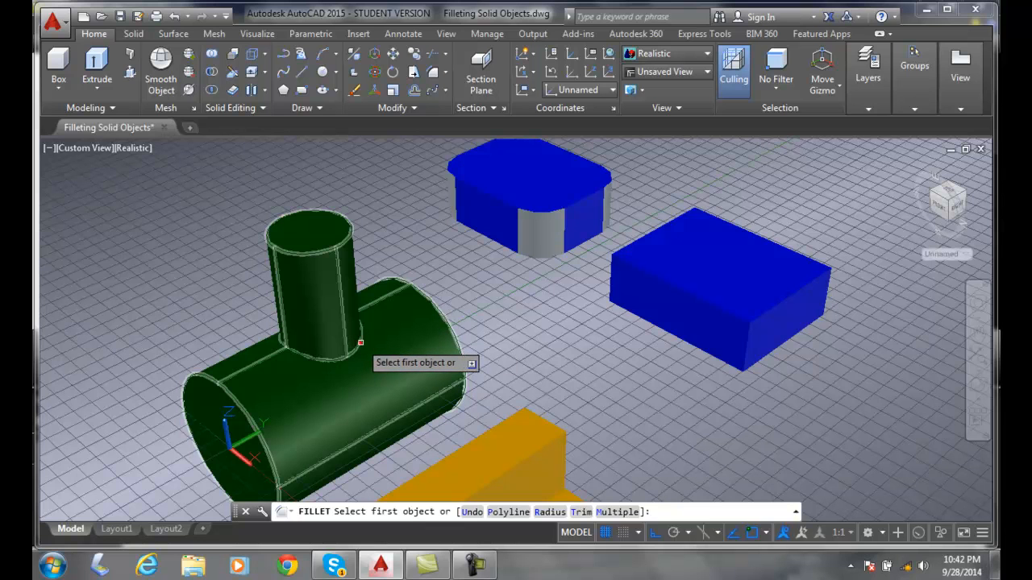
pyautogui.click(360, 342)
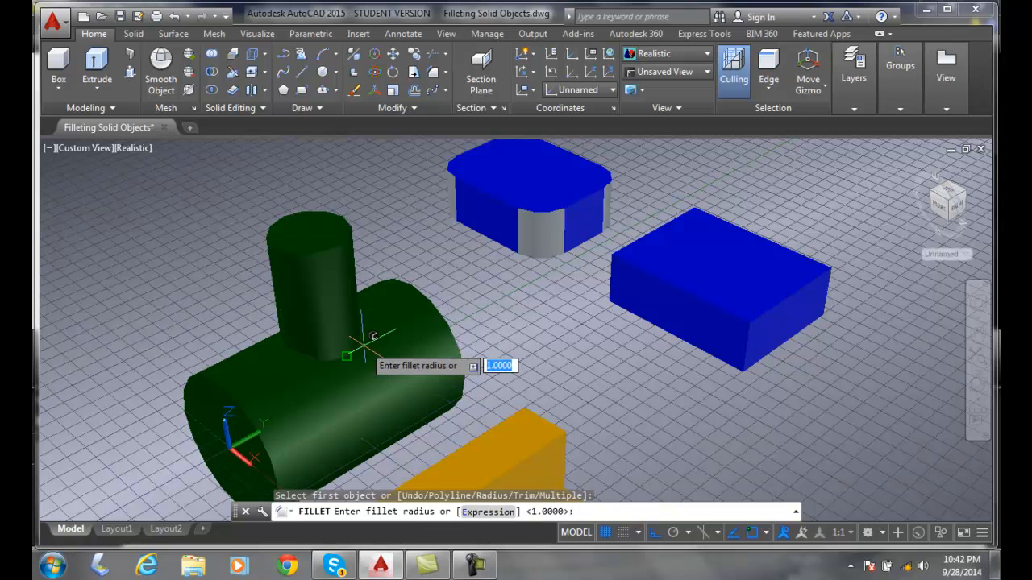
pyautogui.write('.5')
pyautogui.press('Return')
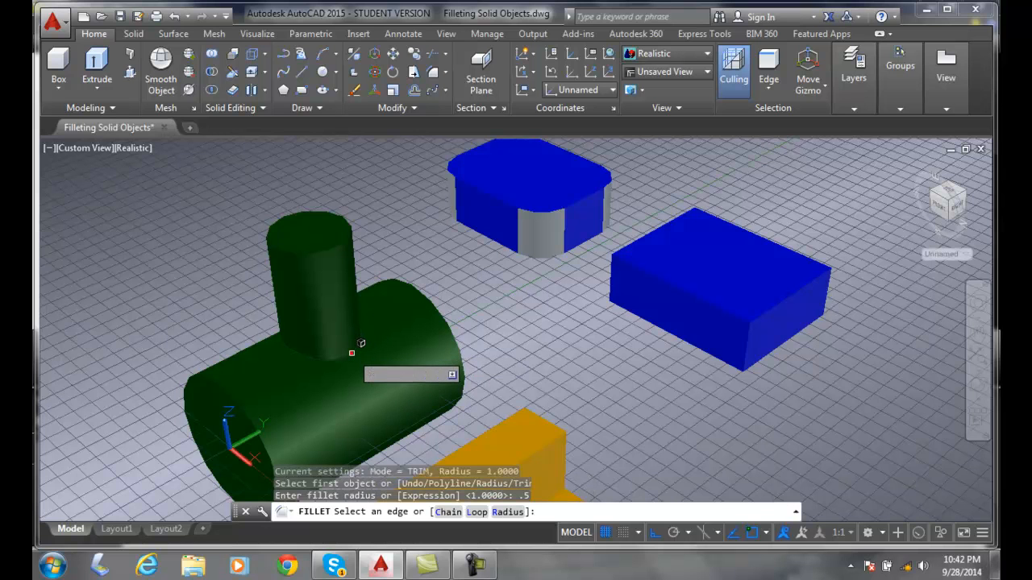
pyautogui.click(361, 344)
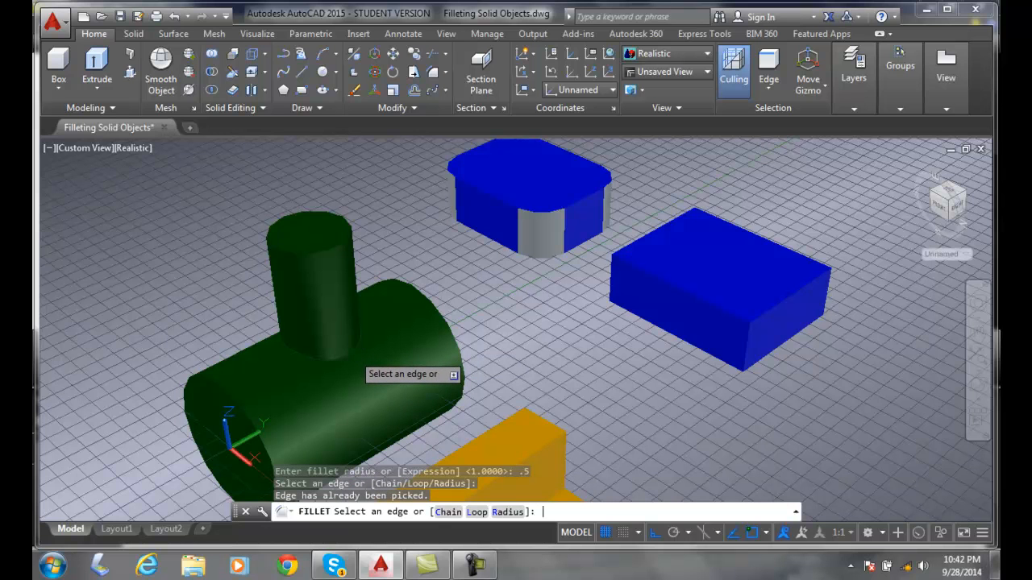
pyautogui.press('Return')
pyautogui.press('Return')
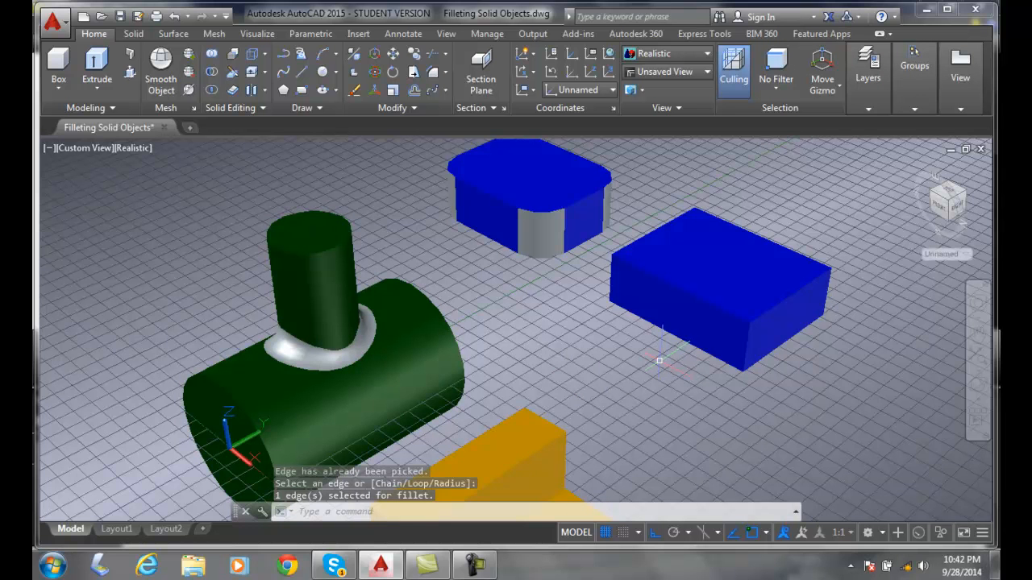
# Examine the fillet around the junction of the two green cylinders.
pyautogui.scroll(-2, 516, 361)
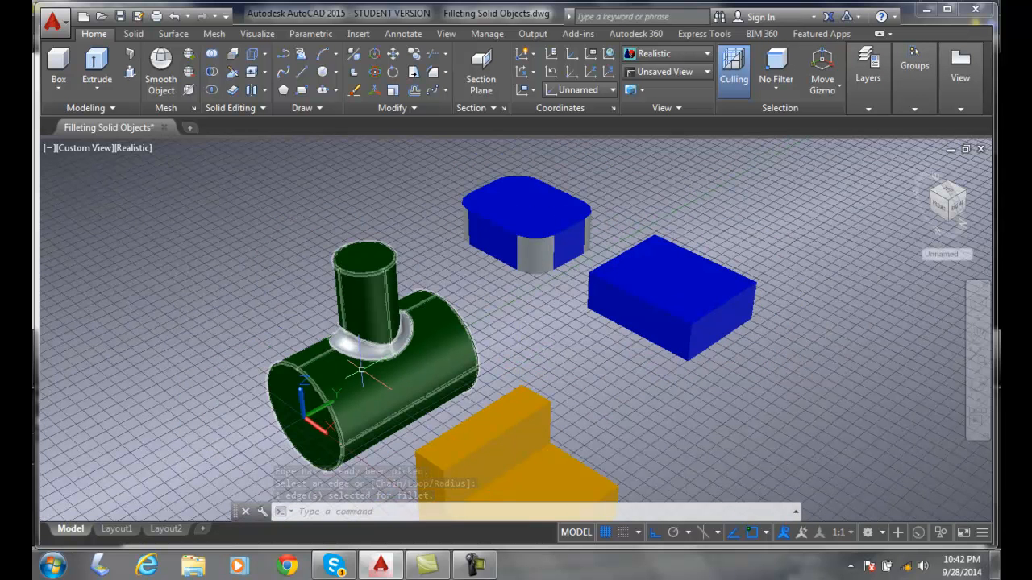
pyautogui.scroll(4, 362, 370)
pyautogui.scroll(-1, 180, 377)
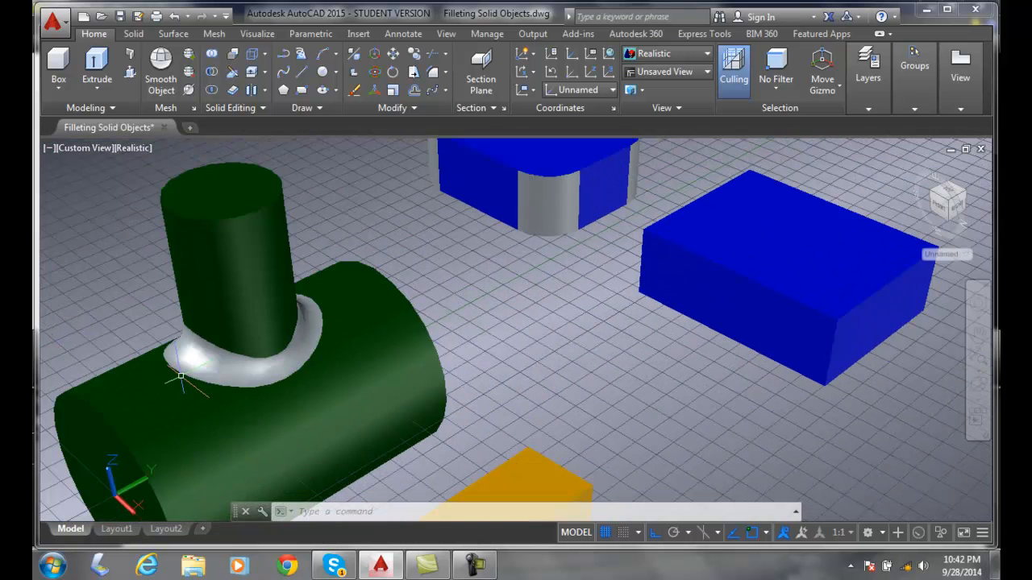
pyautogui.scroll(-1, 181, 377)
pyautogui.scroll(-1, 544, 330)
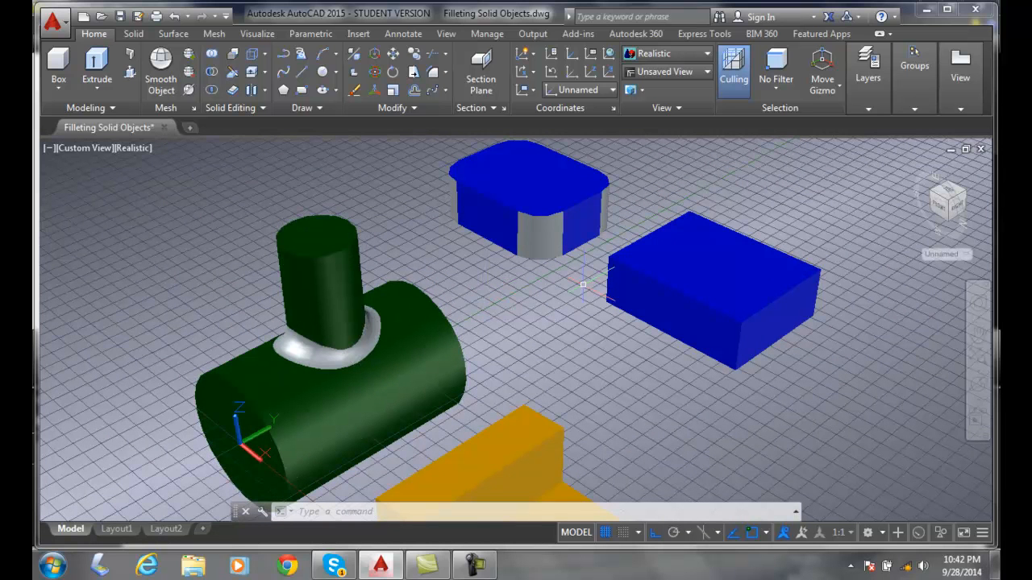
pyautogui.scroll(-1, 514, 325)
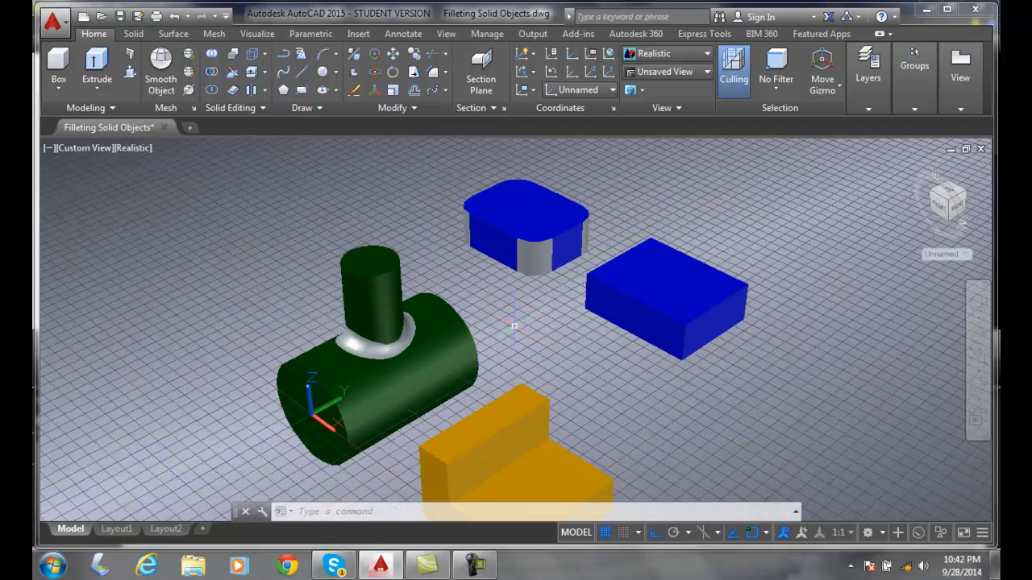
# Use Fillet Edge on the short side edge of the orange block's lower seat surface with a radius of 0.25.
pyautogui.scroll(1, 514, 325)
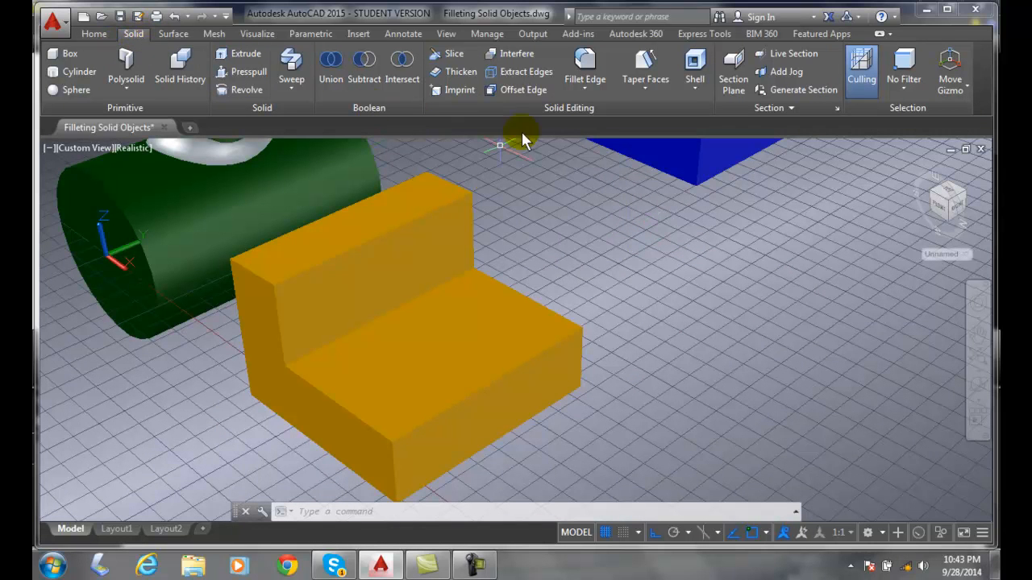
pyautogui.click(584, 64)
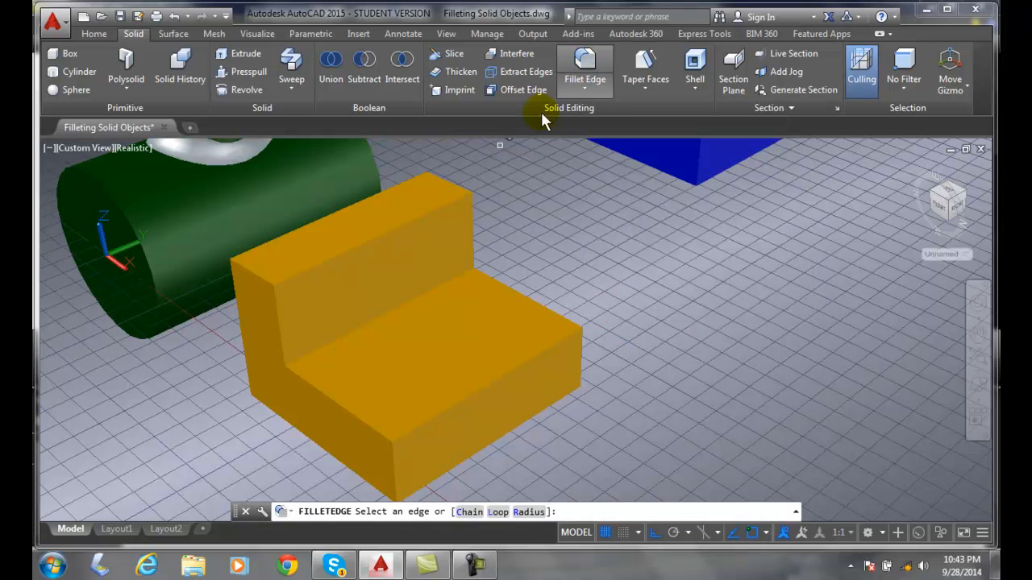
pyautogui.click(334, 398)
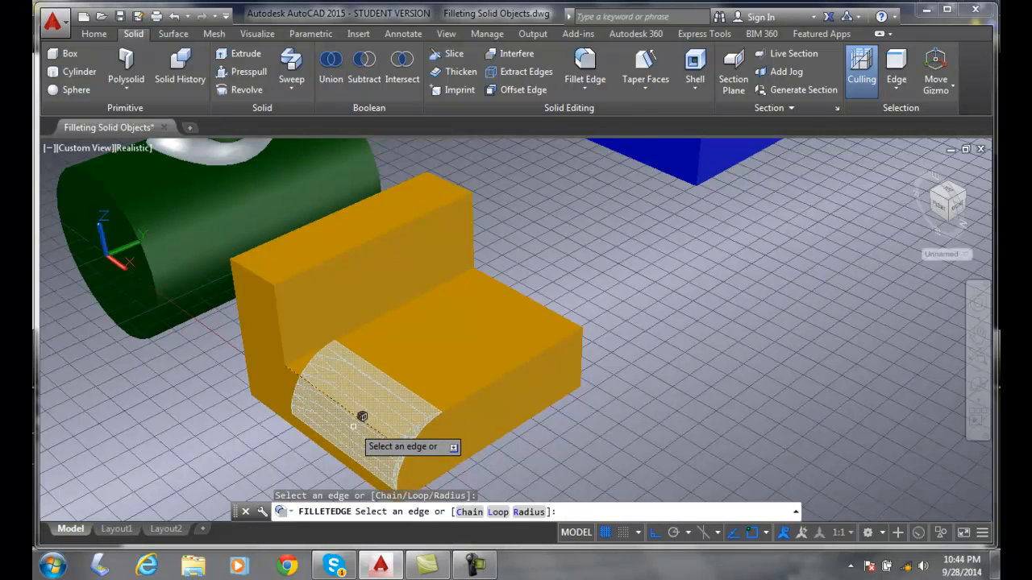
pyautogui.click(531, 512)
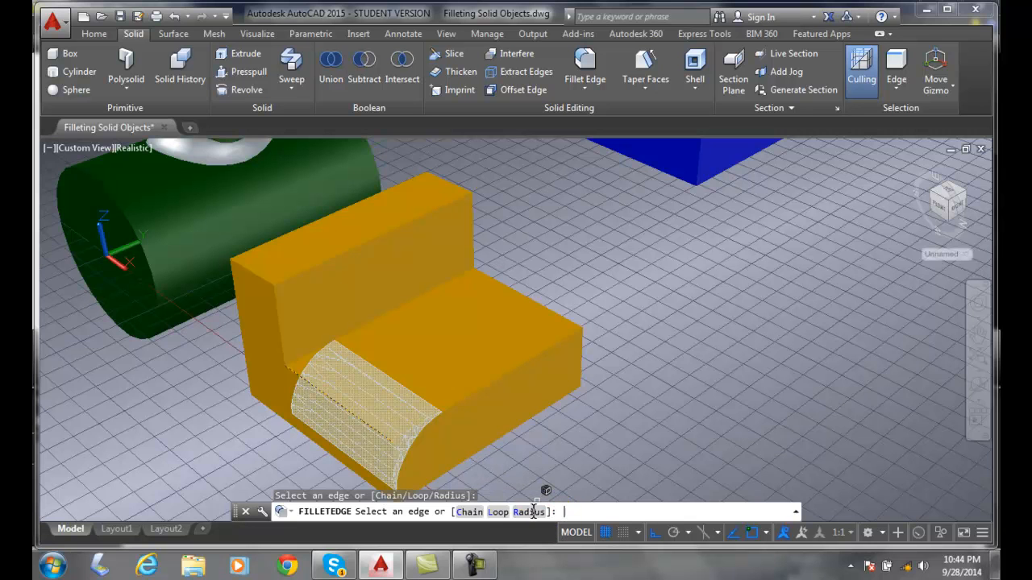
pyautogui.click(530, 513)
pyautogui.click(605, 513)
pyautogui.click(604, 513)
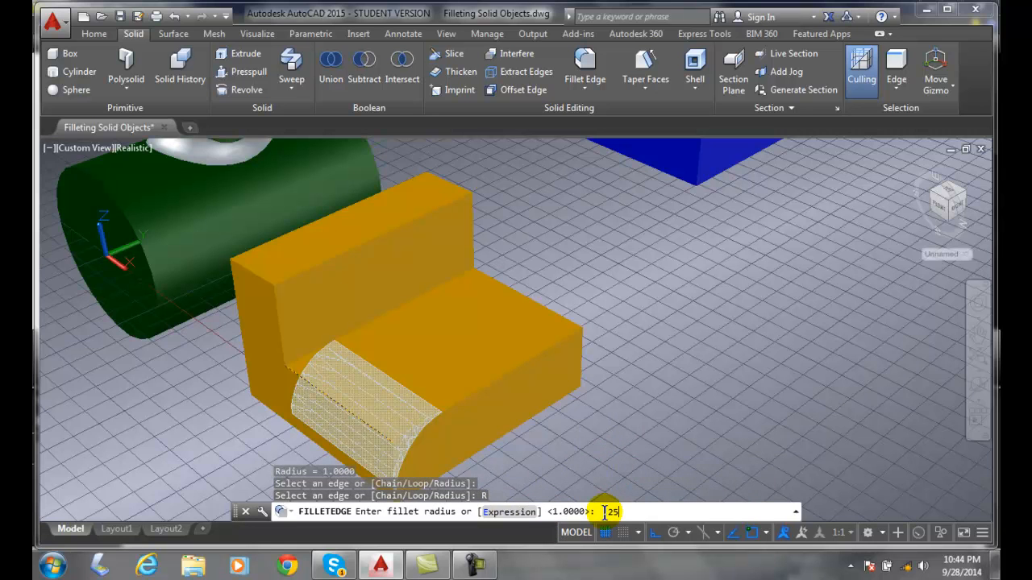
pyautogui.write('.25')
pyautogui.press('Return')
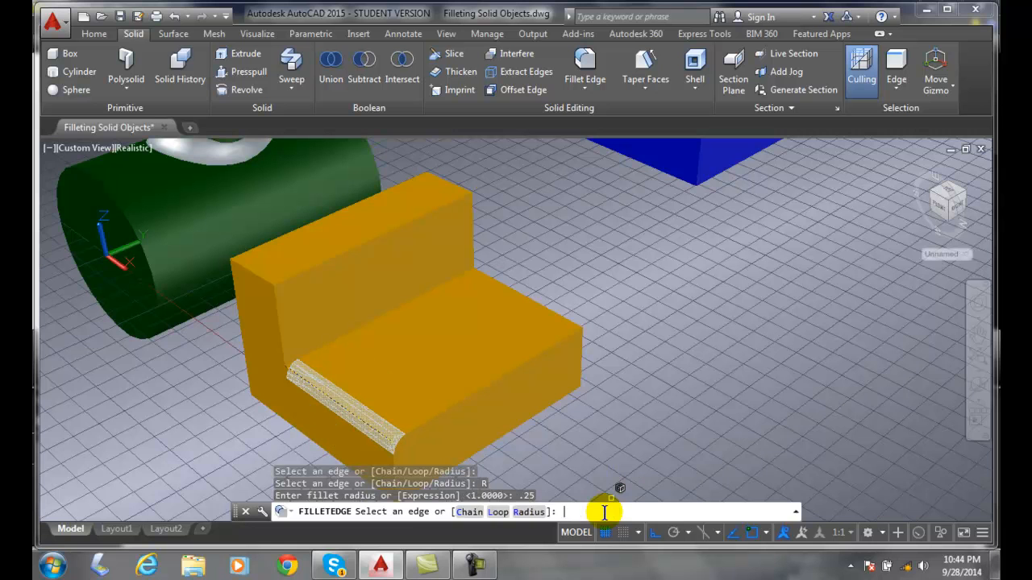
pyautogui.click(545, 460)
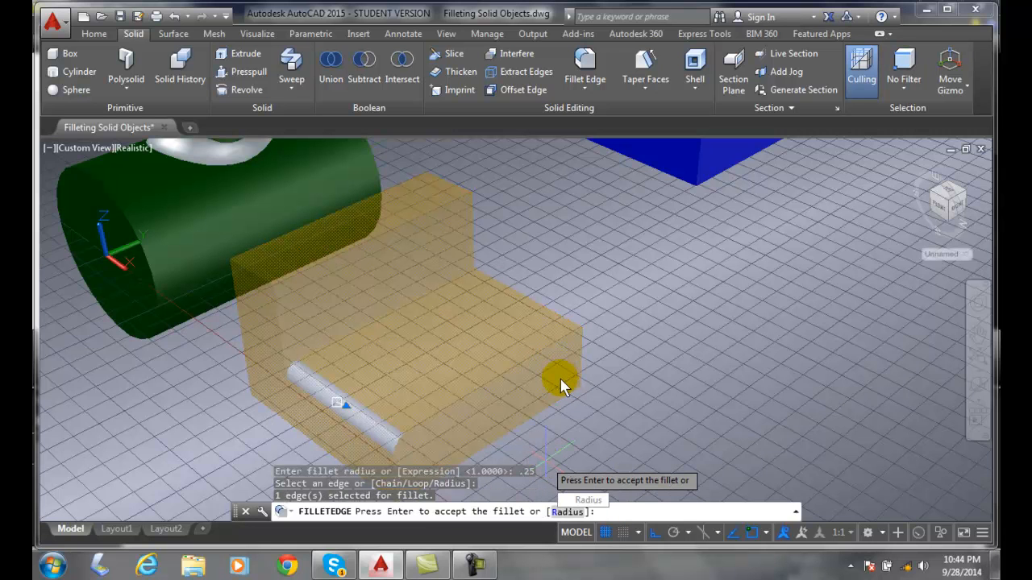
pyautogui.press('Return')
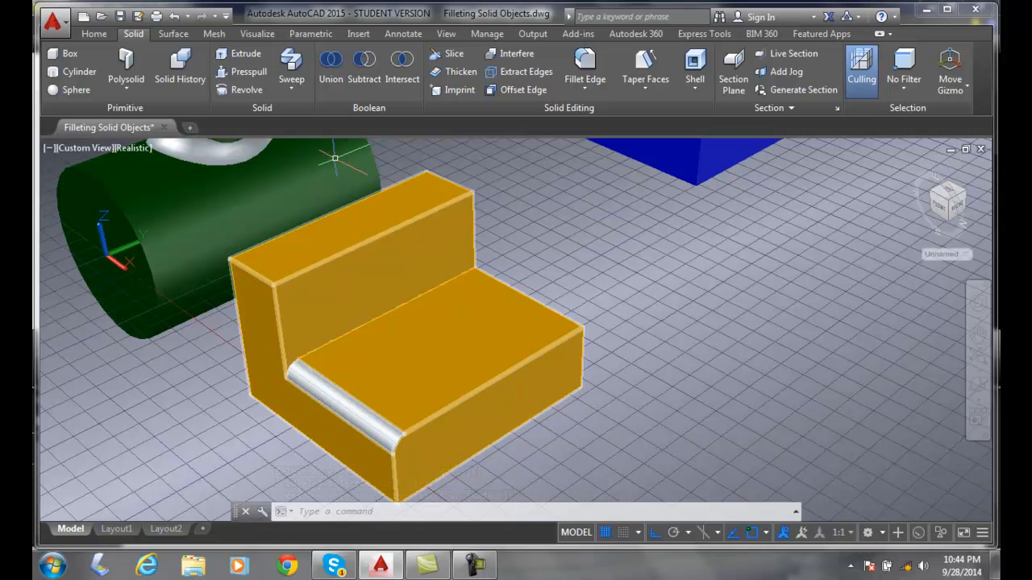
# Fillet the long front edge of the orange block's lower seat surface with the same 0.25 radius.
pyautogui.click(593, 66)
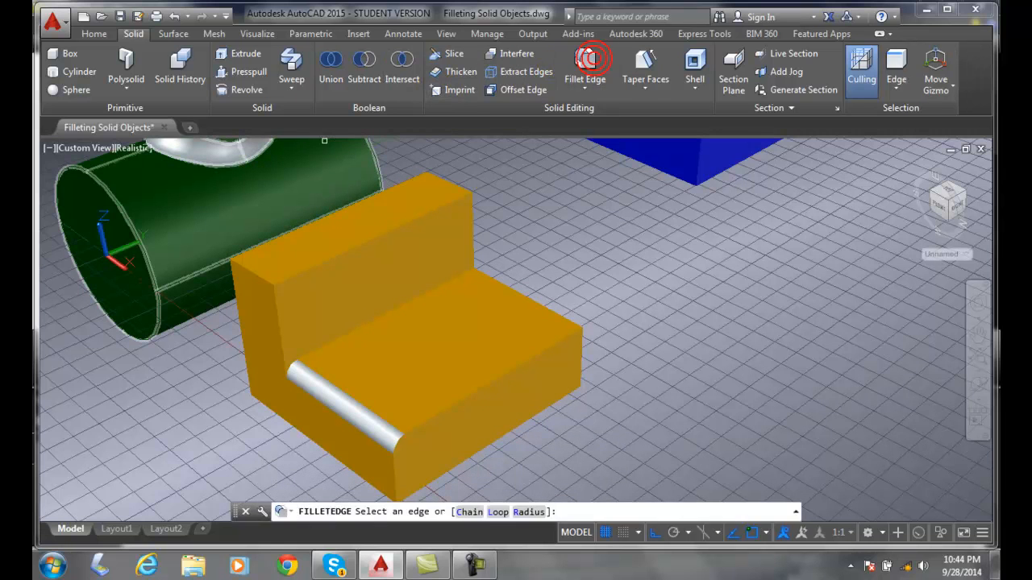
pyautogui.click(504, 370)
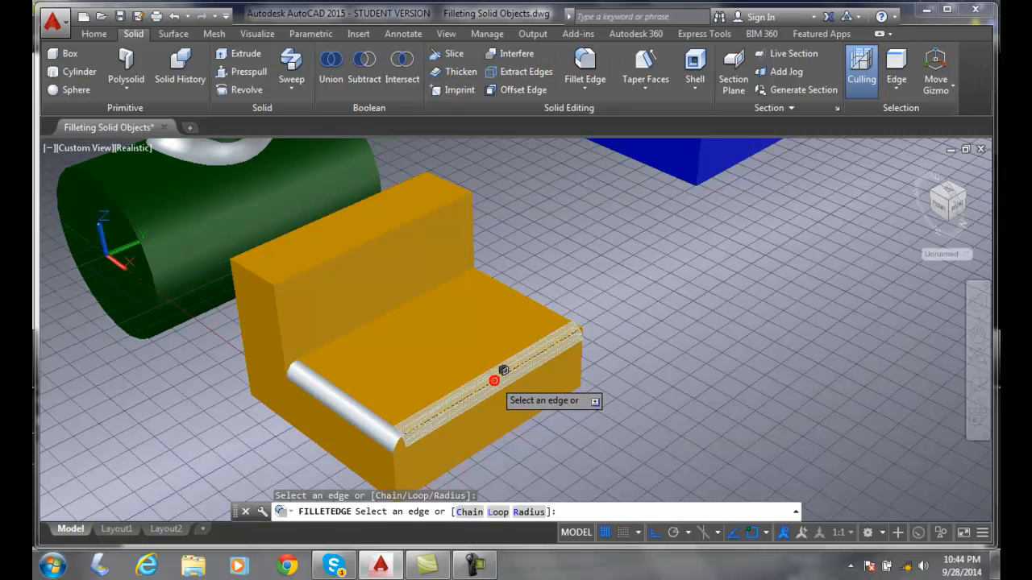
pyautogui.press('Return')
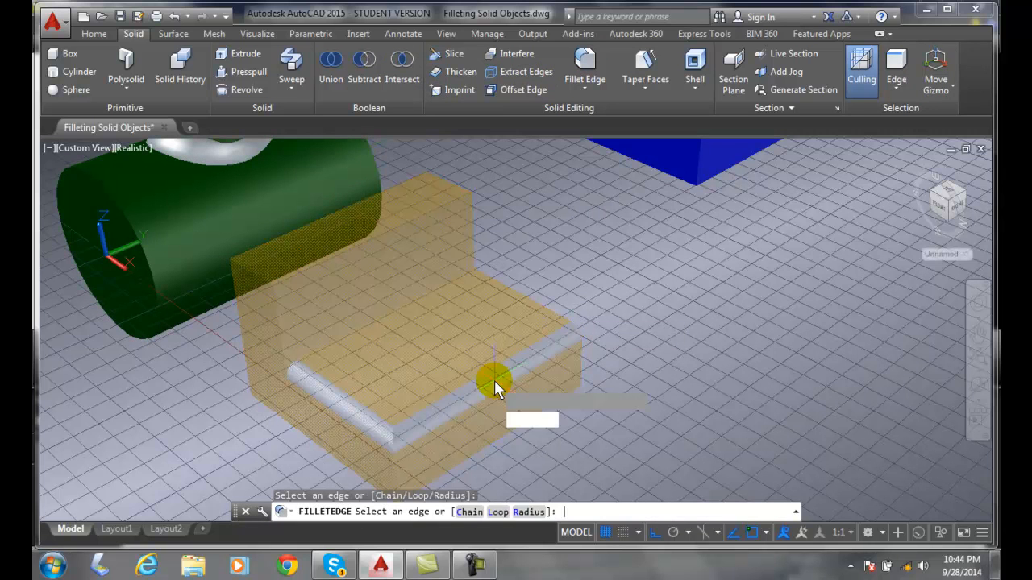
pyautogui.press('Return')
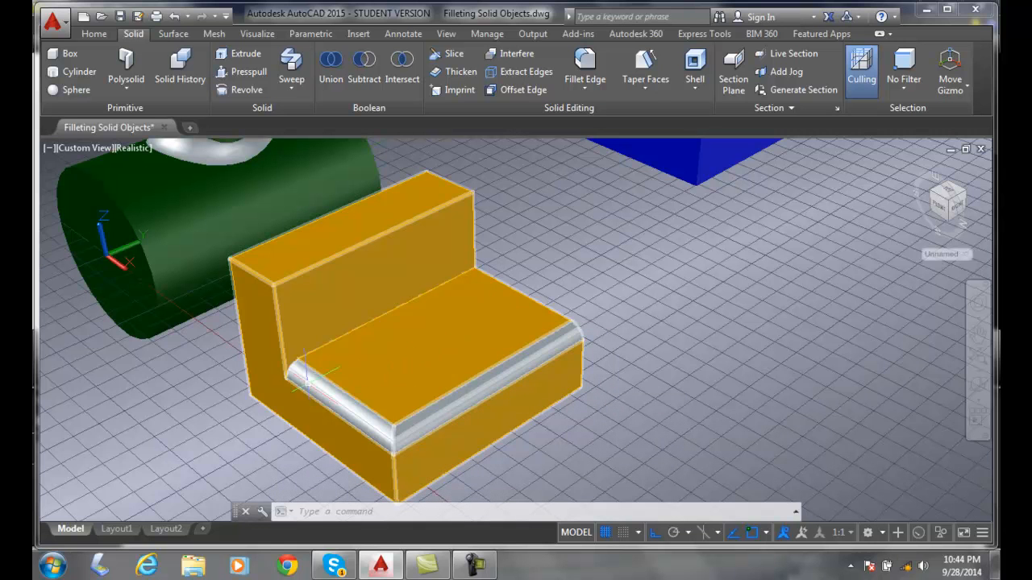
# Fillet the vertical edge on the orange block's raised back, above the filleted side edge, with a radius of 0.125.
pyautogui.click(589, 71)
pyautogui.click(279, 322)
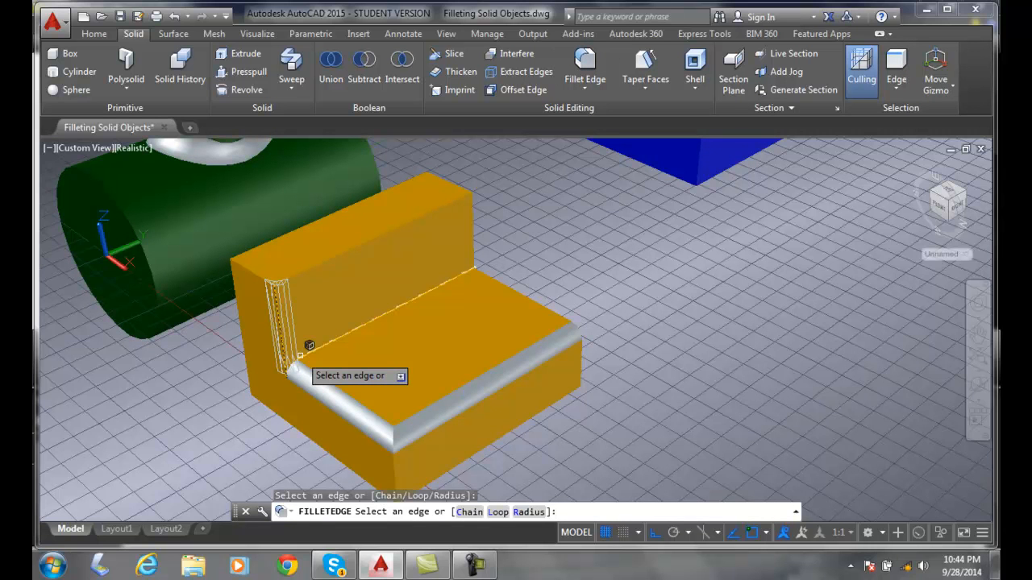
pyautogui.write('r')
pyautogui.press('Return')
pyautogui.write('.1')
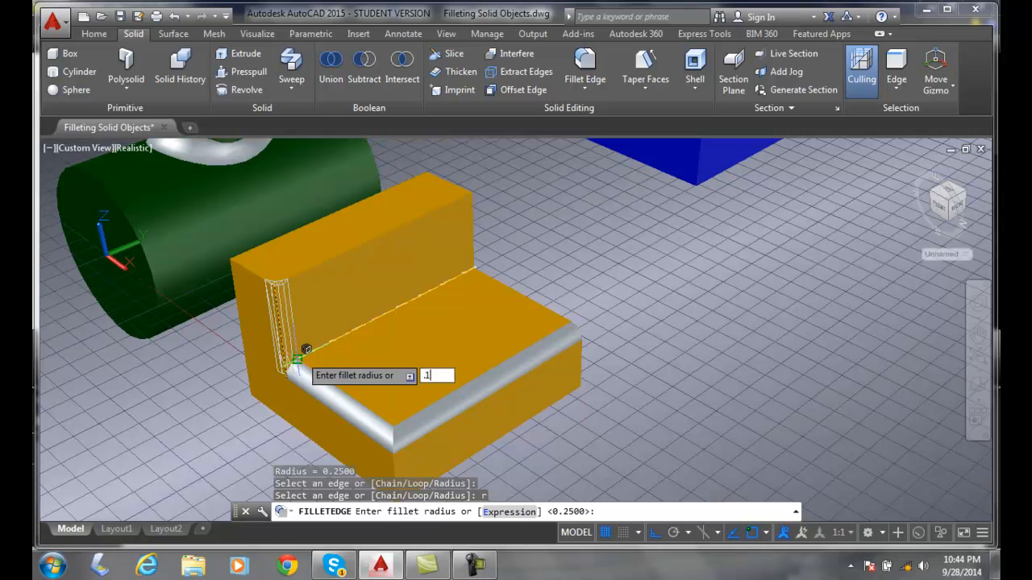
pyautogui.write('25')
pyautogui.press('Return')
pyautogui.click(300, 357)
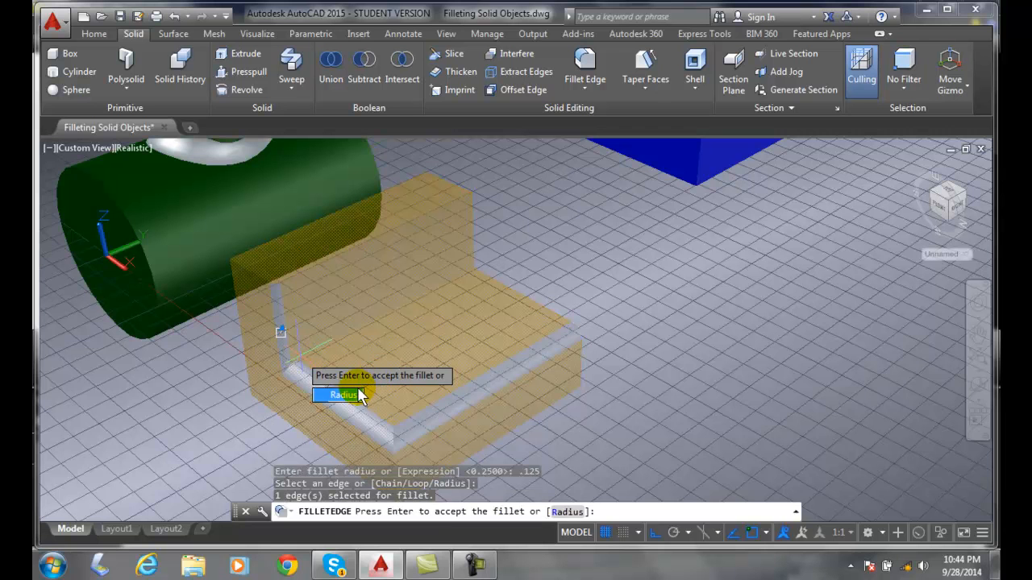
pyautogui.press('Return')
pyautogui.scroll(3, 249, 307)
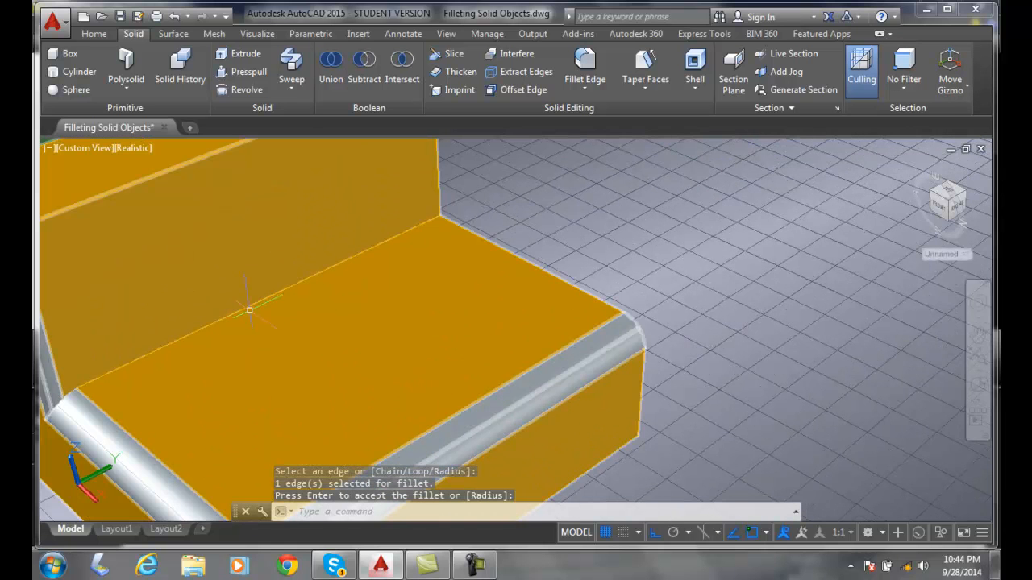
pyautogui.scroll(-4, 259, 334)
pyautogui.press('Escape')
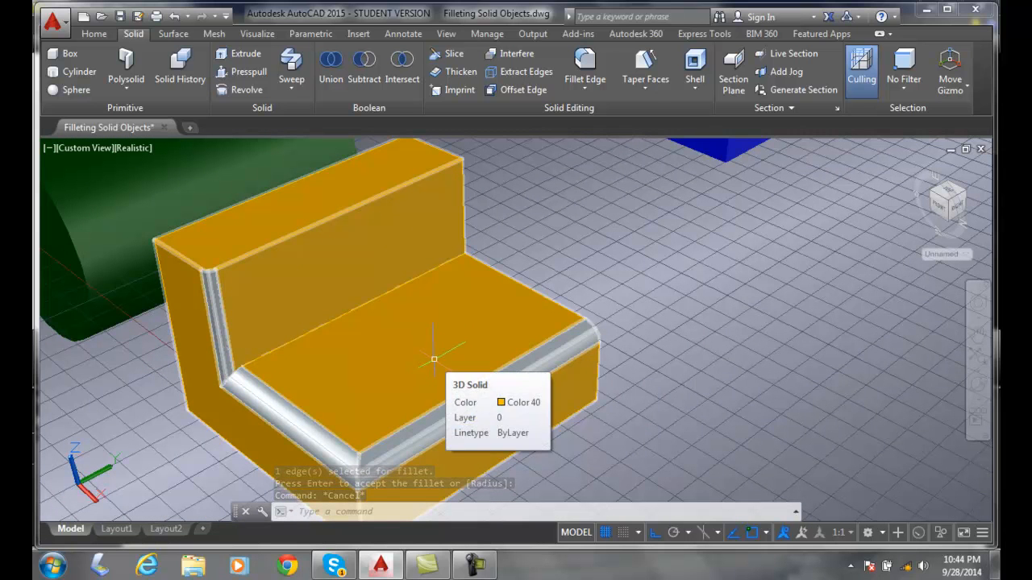
# Use Fillet Edge with the Chain option to round the entire top rim of the blue box with rounded corners, radius 0.25.
pyautogui.moveTo(599, 284); pyautogui.dragTo(549, 564, button='middle')
pyautogui.scroll(1, 512, 382)
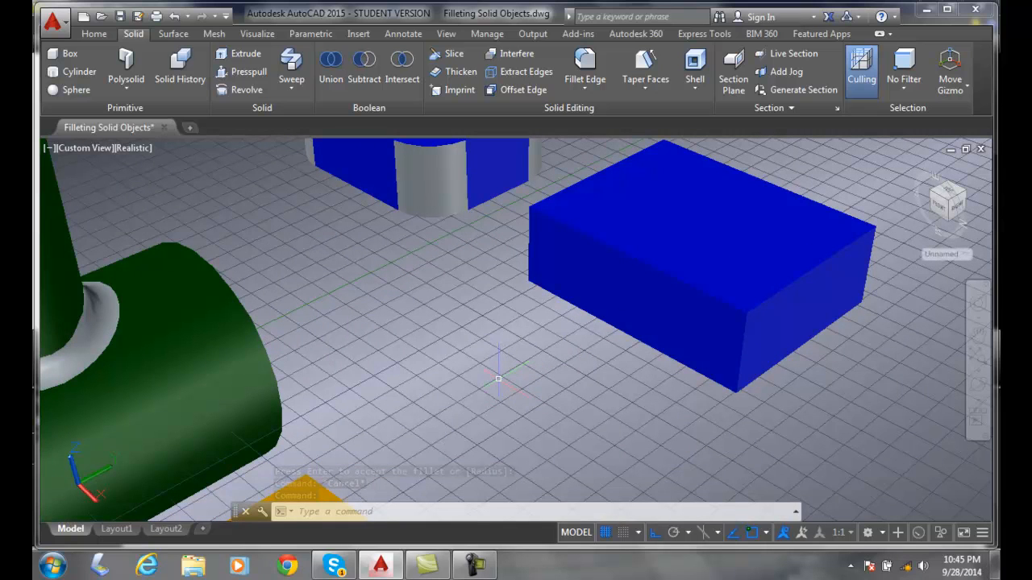
pyautogui.moveTo(428, 239); pyautogui.dragTo(441, 427, button='middle')
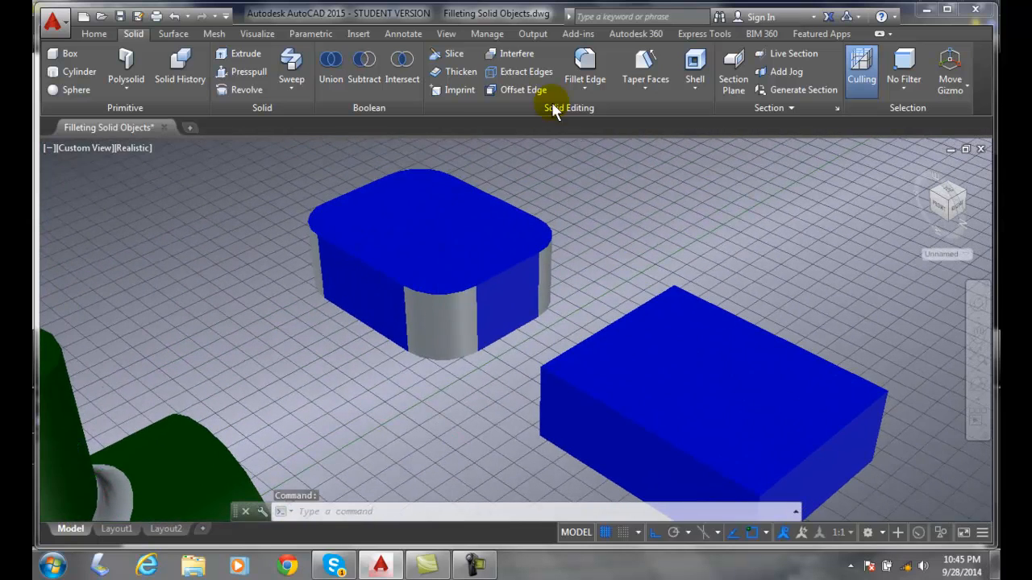
pyautogui.scroll(1, 542, 122)
pyautogui.click(579, 69)
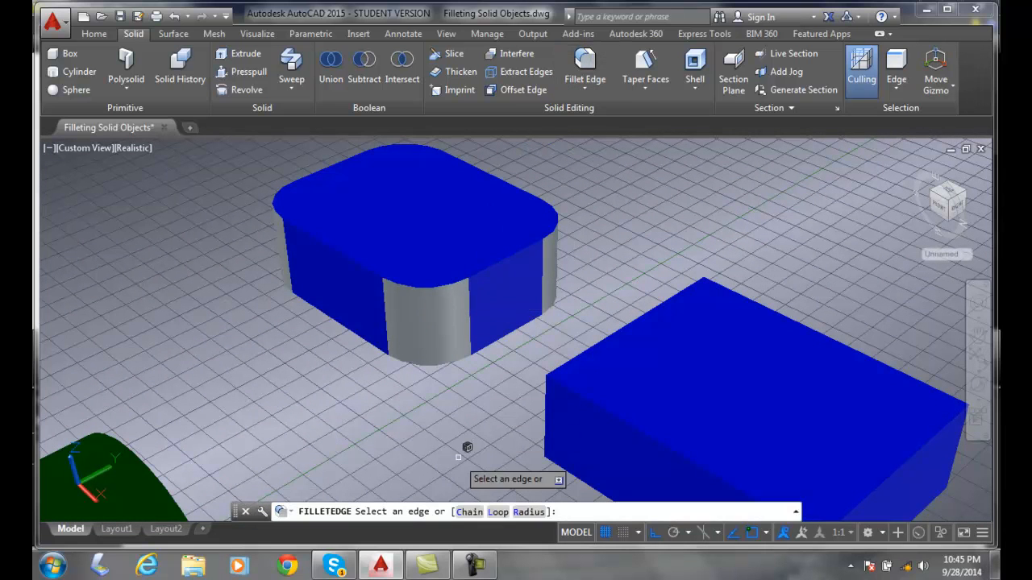
pyautogui.click(460, 511)
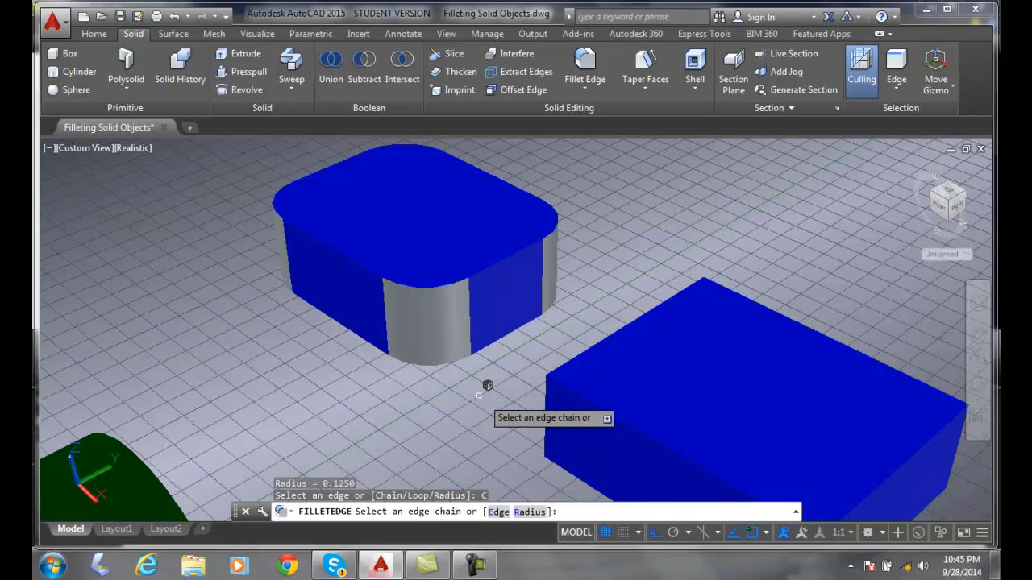
pyautogui.click(446, 285)
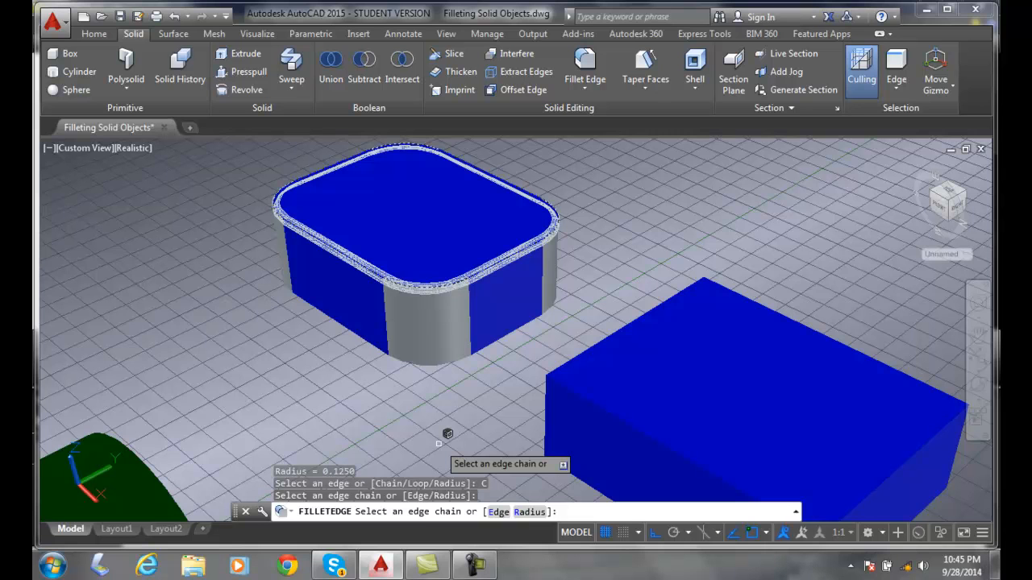
pyautogui.click(529, 514)
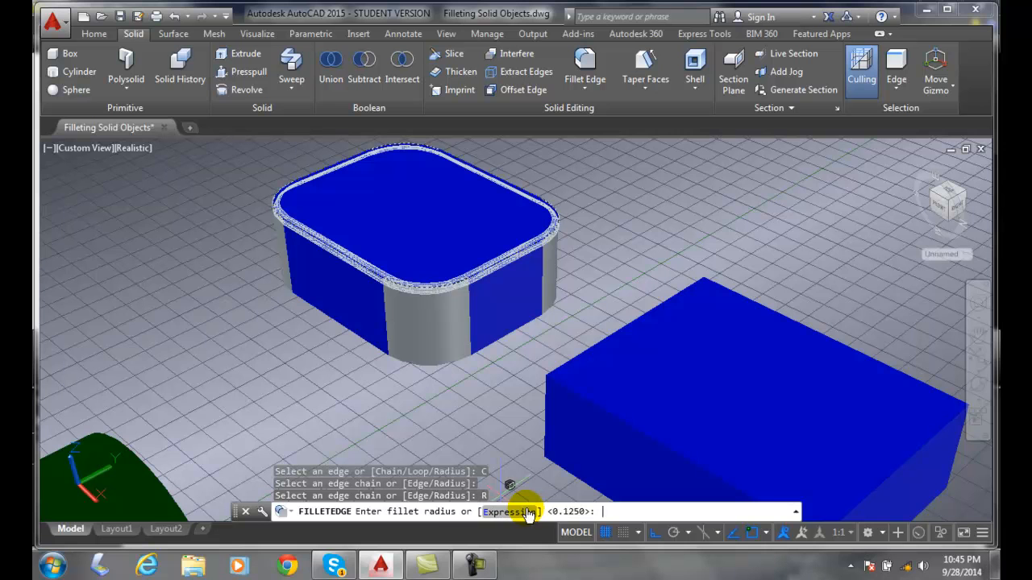
pyautogui.write('.25')
pyautogui.press('Return')
pyautogui.press('Return')
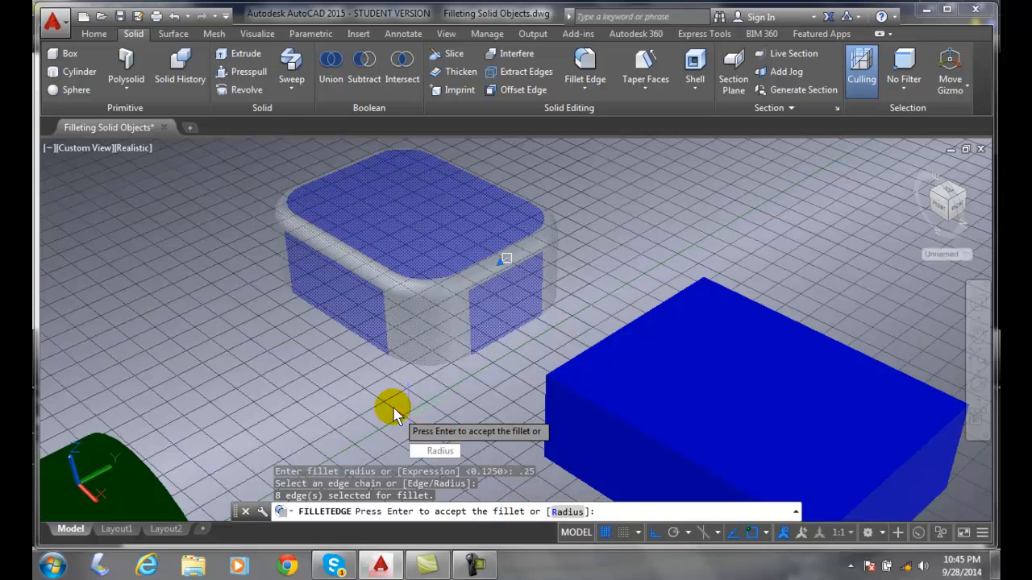
pyautogui.press('Return')
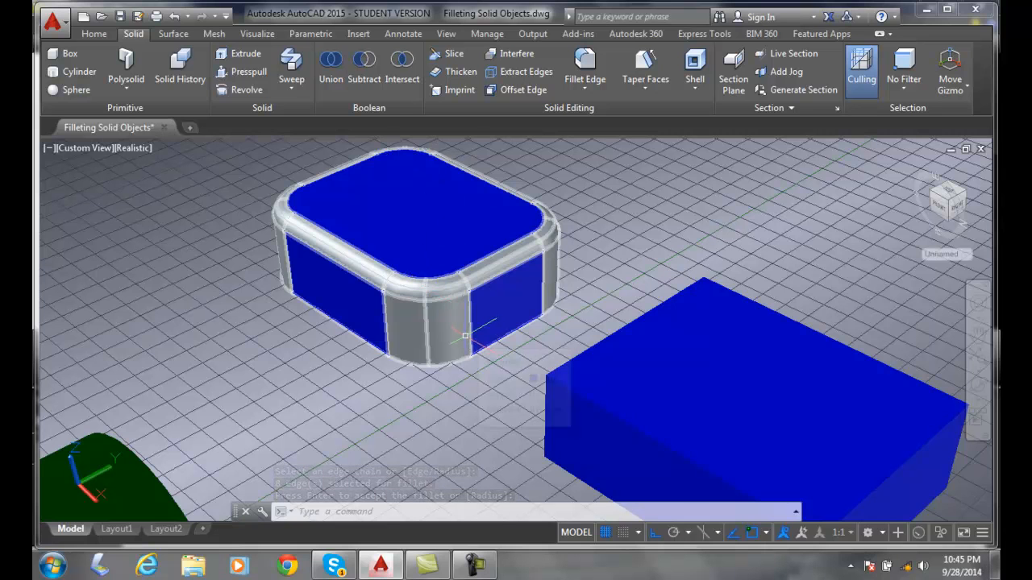
pyautogui.moveTo(465, 335)
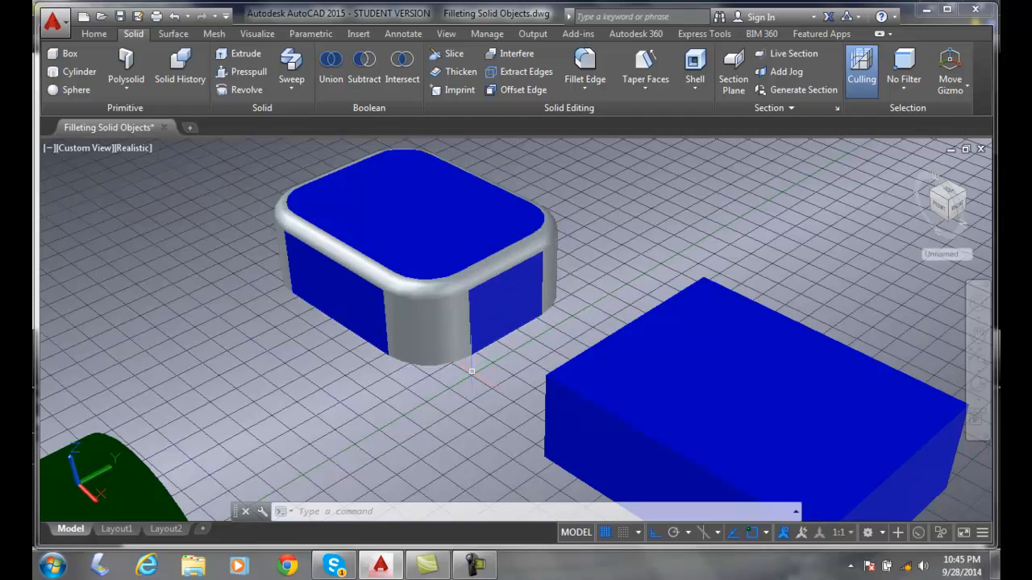
# Use Fillet Edge with the Loop option on the plain blue box, accepting the loop around its long front side face, with radius 0.25.
pyautogui.scroll(-2, 502, 384)
pyautogui.scroll(-1, 432, 380)
pyautogui.scroll(2, 432, 380)
pyautogui.moveTo(439, 374); pyautogui.dragTo(244, 220, button='middle')
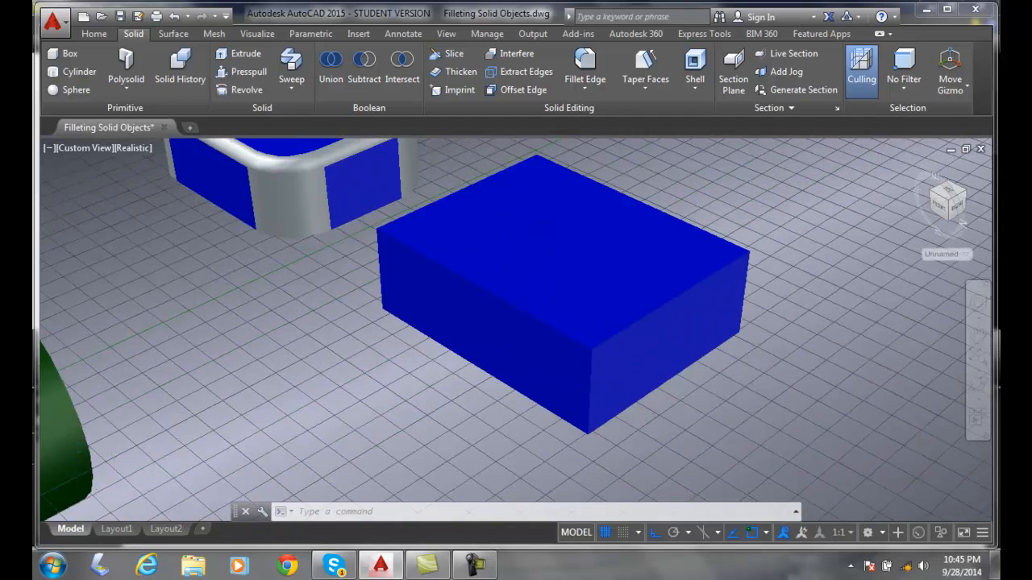
pyautogui.scroll(3, 250, 230)
pyautogui.scroll(-2, 251, 234)
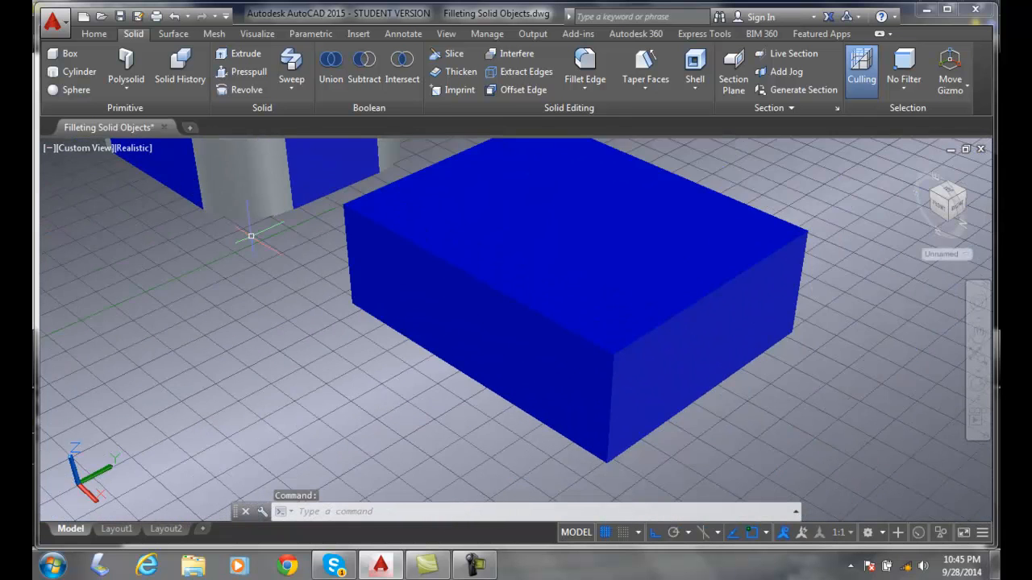
pyautogui.scroll(-1, 250, 236)
pyautogui.press('Escape')
pyautogui.click(590, 64)
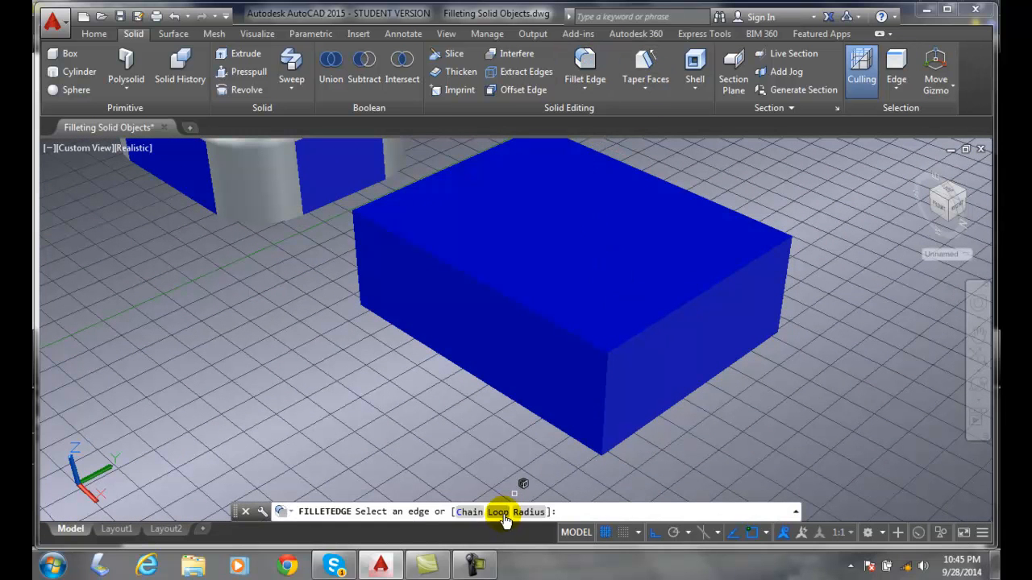
pyautogui.click(499, 513)
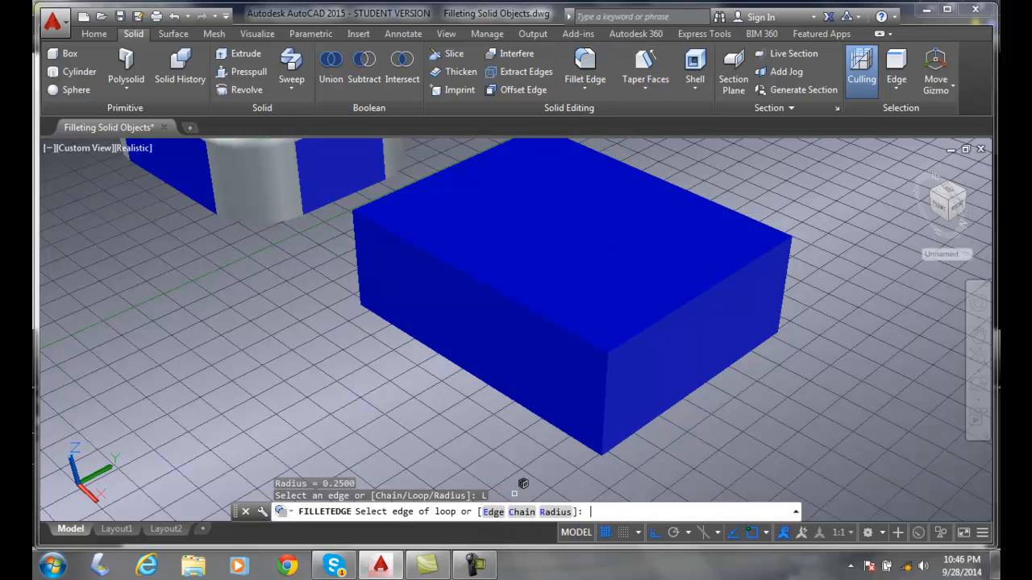
pyautogui.click(537, 310)
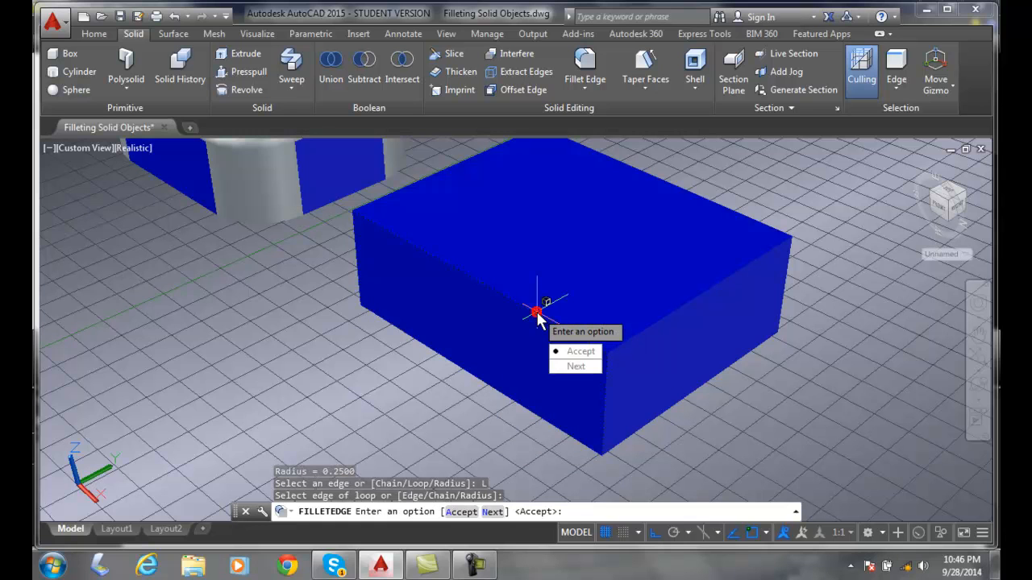
pyautogui.click(580, 352)
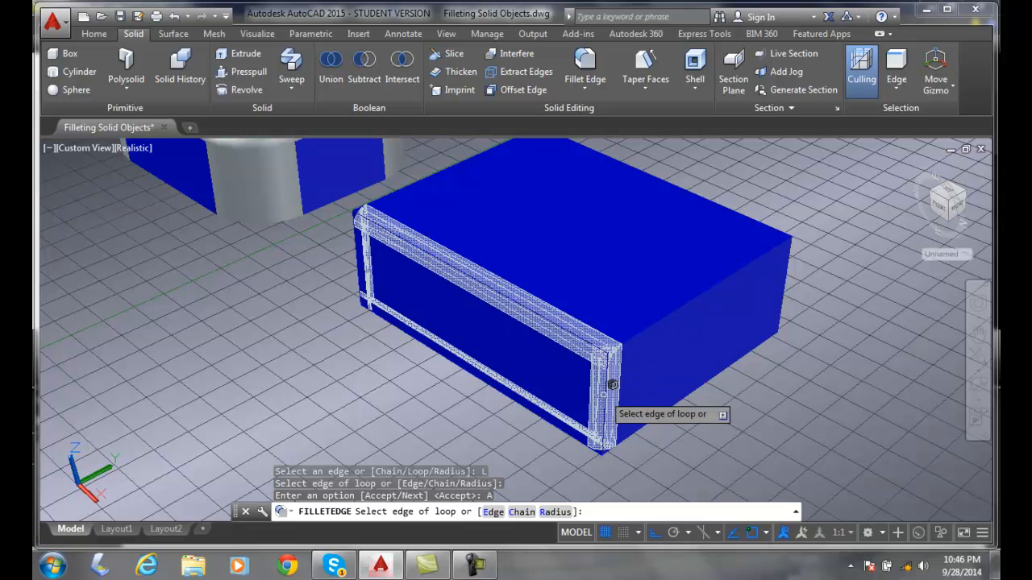
pyautogui.rightClick(428, 319)
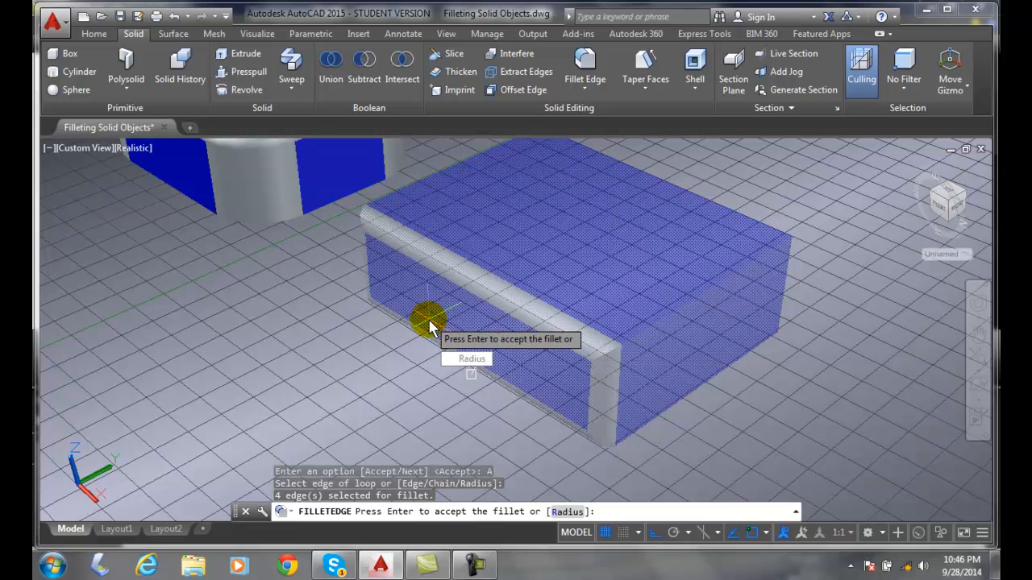
pyautogui.rightClick(428, 318)
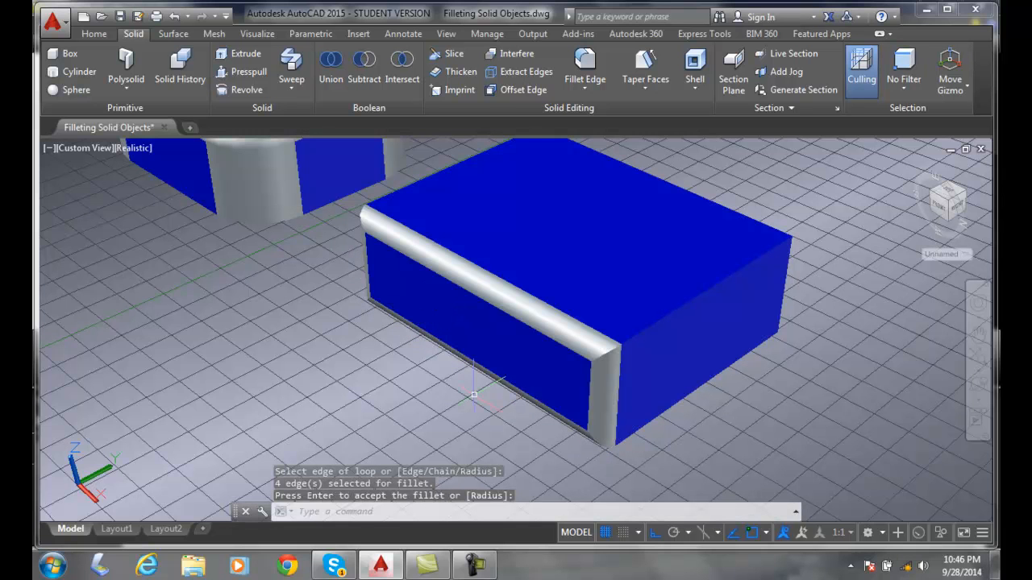